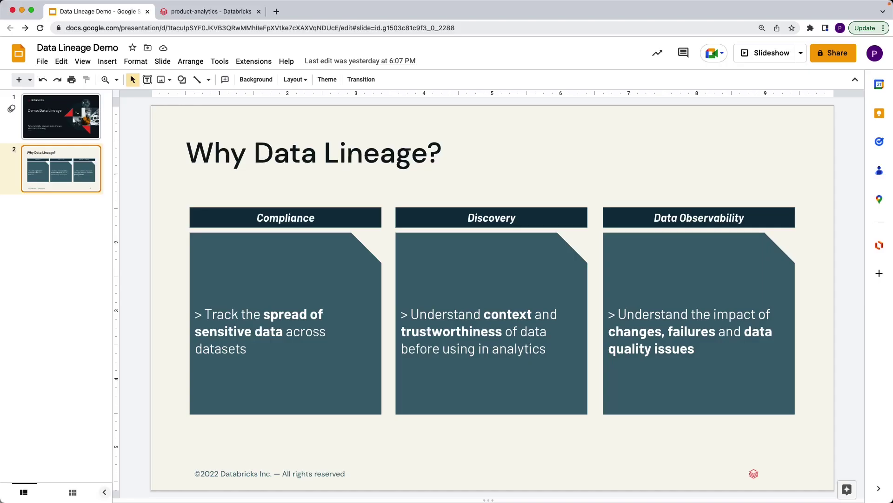
- Switch to the product-analytics notebook and review the car_sales_features SELECT query and its Table results
left_click(189, 13)
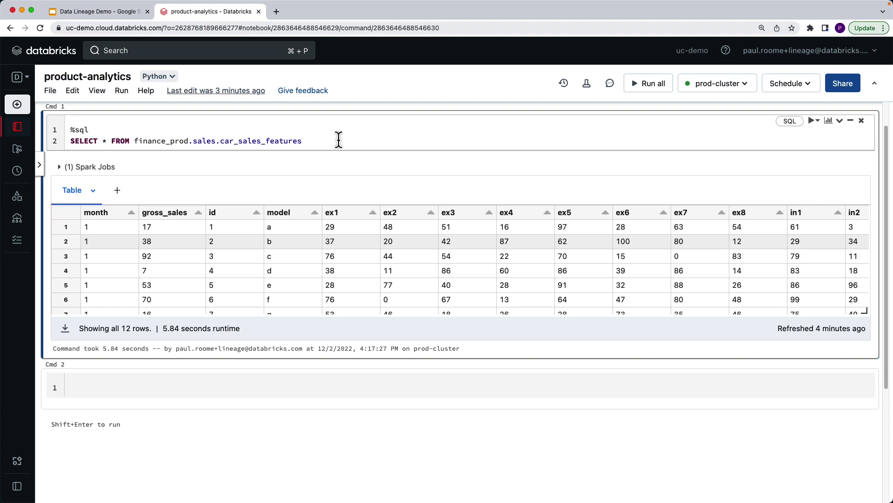
left_click_drag(221, 140, 304, 142)
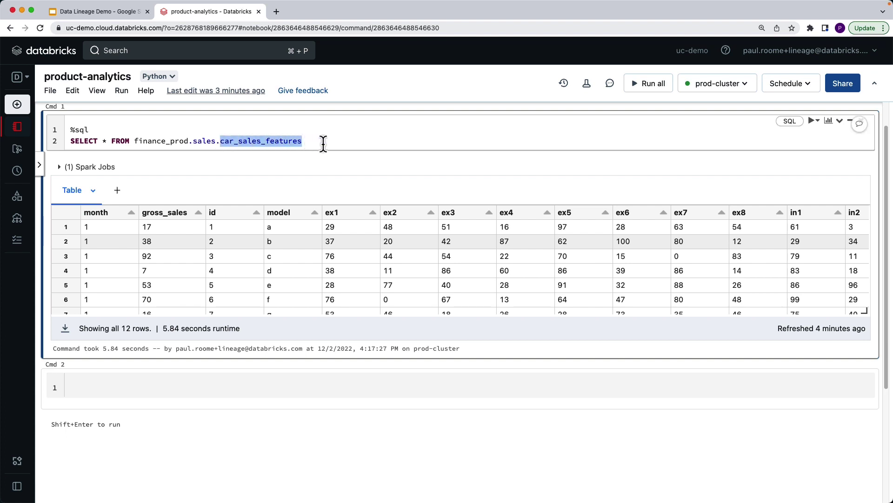
left_click(323, 142)
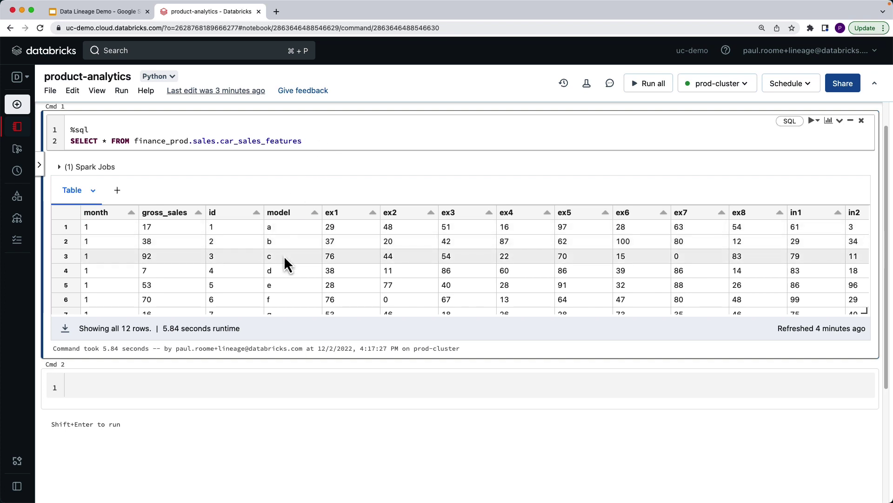
left_click(94, 191)
- Add a reverse-ordered Data Profile of the results, showing premium_feature_set at 50% missing
left_click(117, 191)
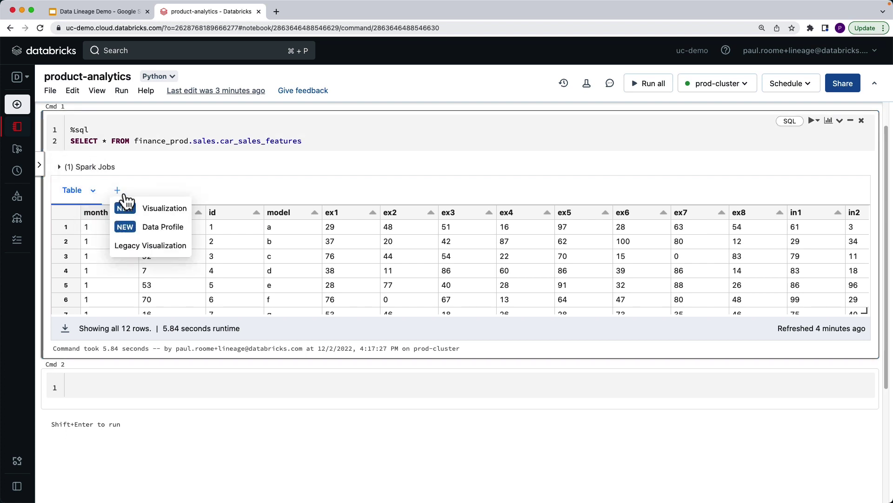
left_click(166, 233)
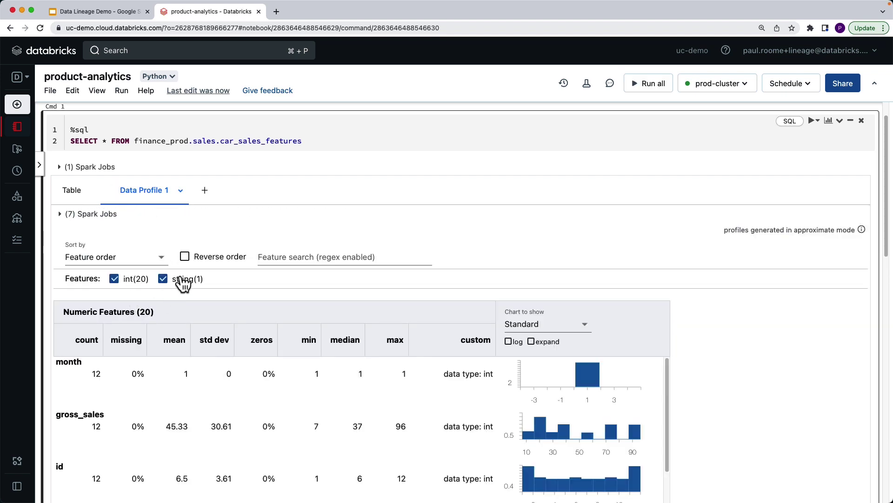
left_click(185, 257)
scroll(207, 320, "down", 2)
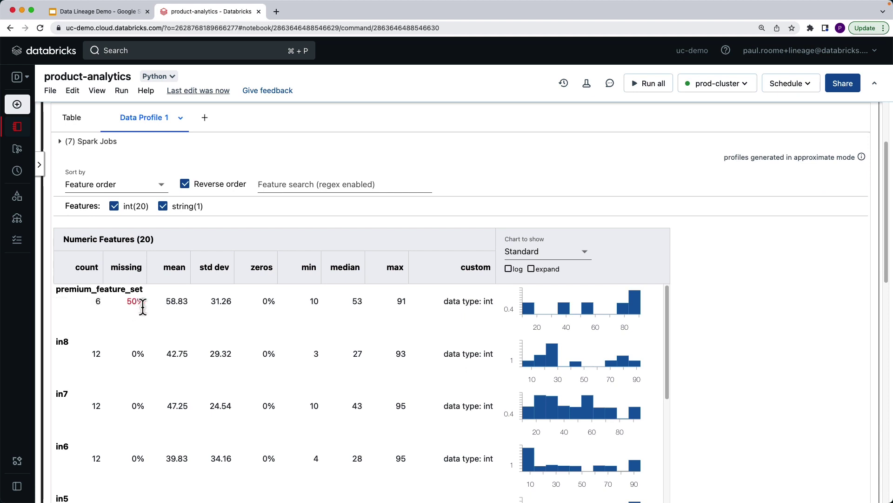
mouse_move(135, 300)
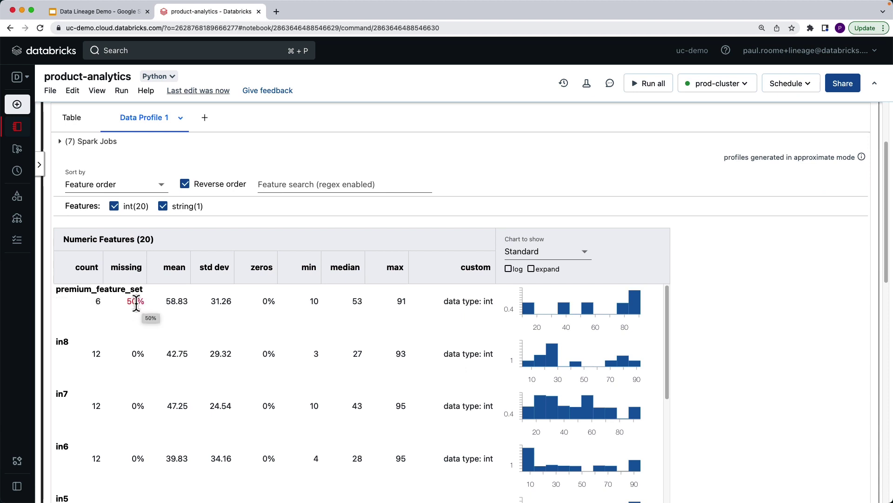
scroll(134, 303, "up", 2)
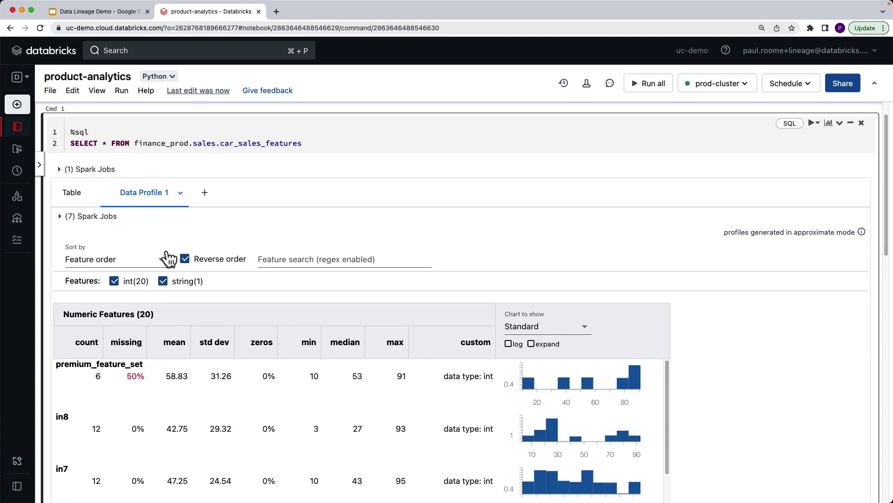
double_click(238, 142)
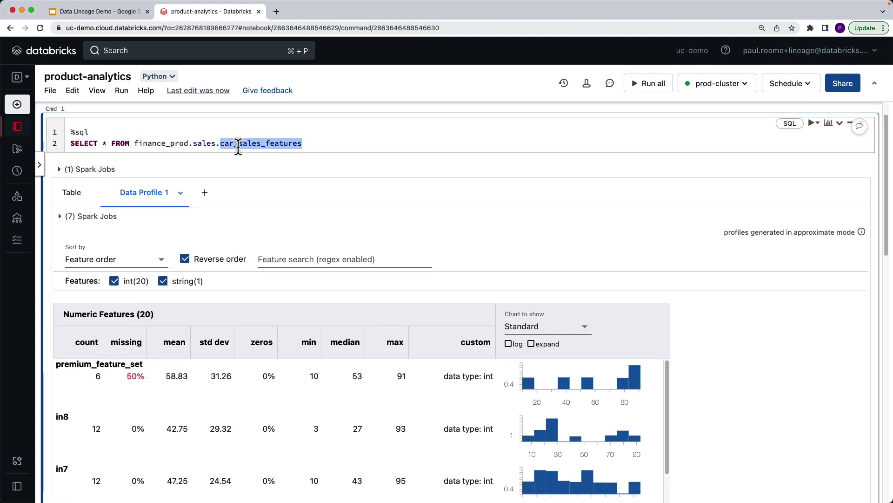
- Search car_sales_features and show its lineage, listing upstream car_features and compact_car_sales
left_click(214, 51)
type("car_sales_features")
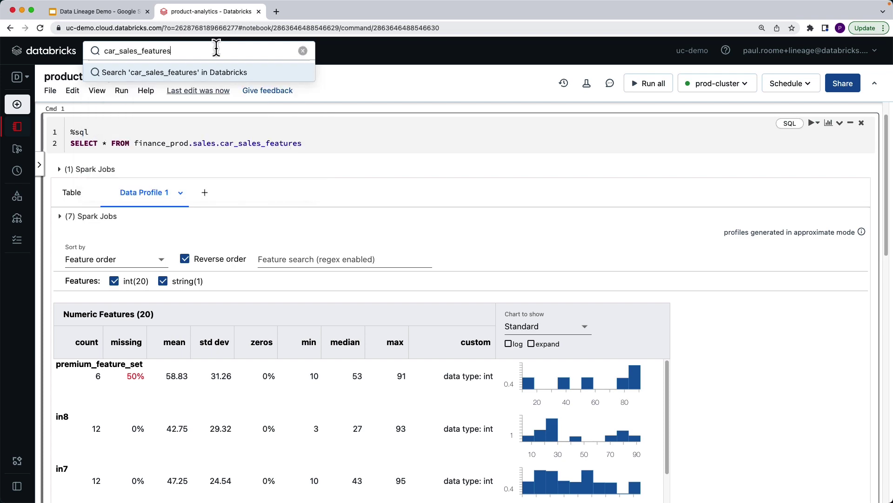
key("Return")
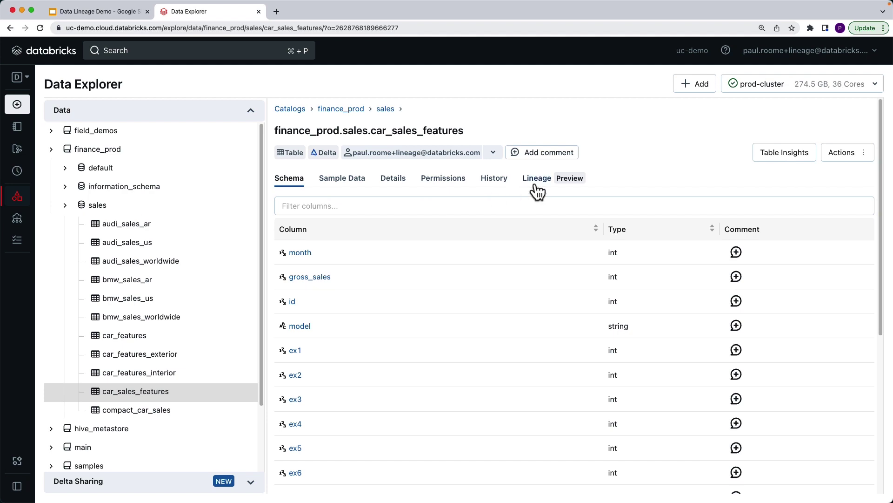
left_click(537, 183)
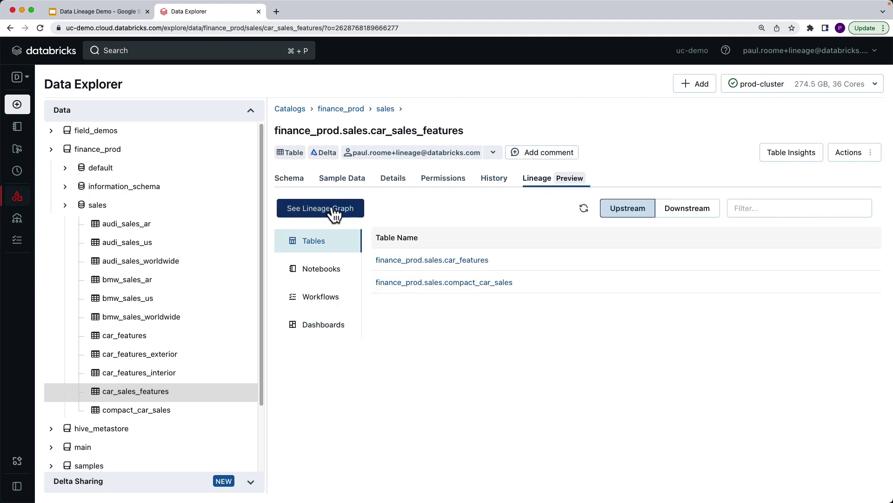
- Open the lineage graph, list all car_sales_features columns, and trace premium_feature_set to car_features
left_click(333, 211)
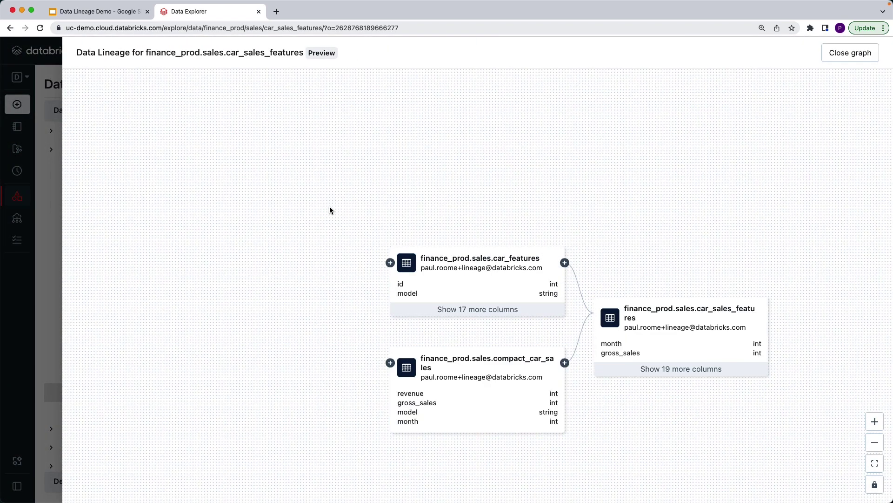
left_click_drag(703, 242, 620, 171)
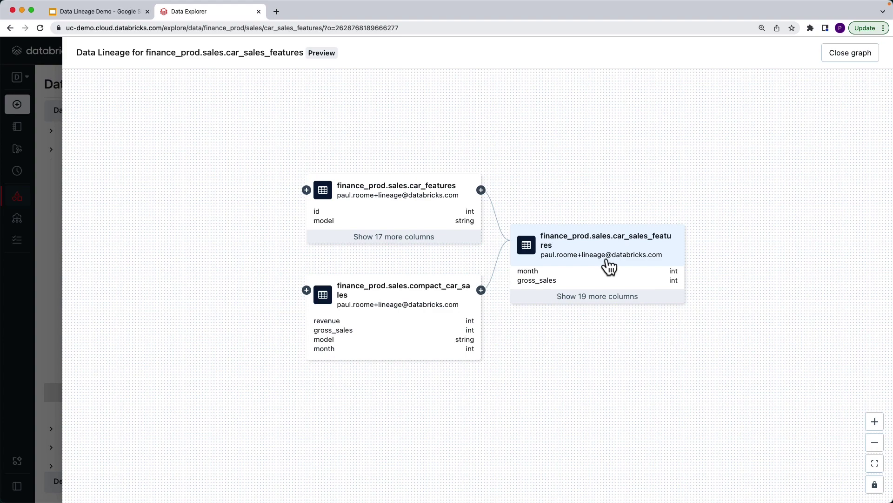
left_click(600, 298)
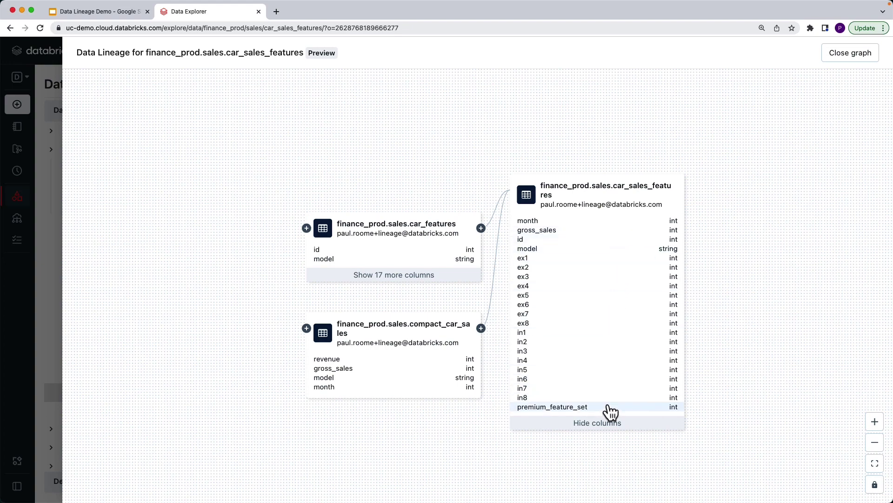
left_click(542, 408)
scroll(705, 349, "down", 2)
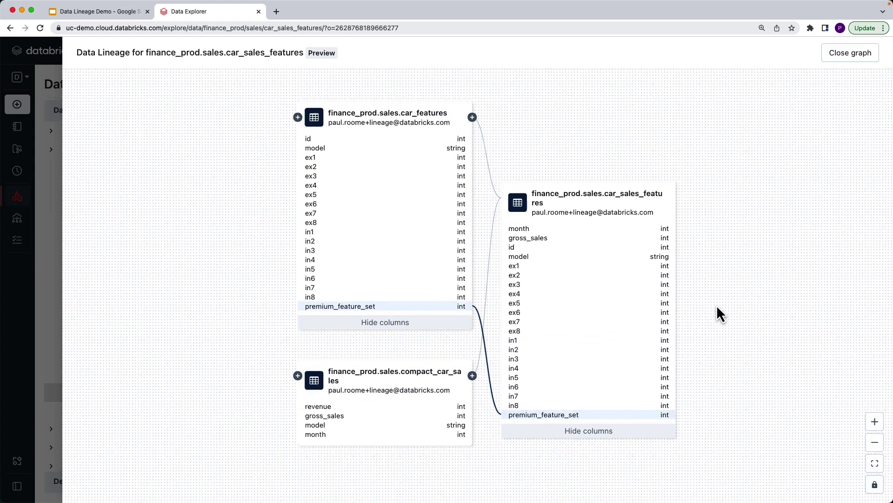
scroll(713, 260, "down", 2)
scroll(719, 280, "up", 1)
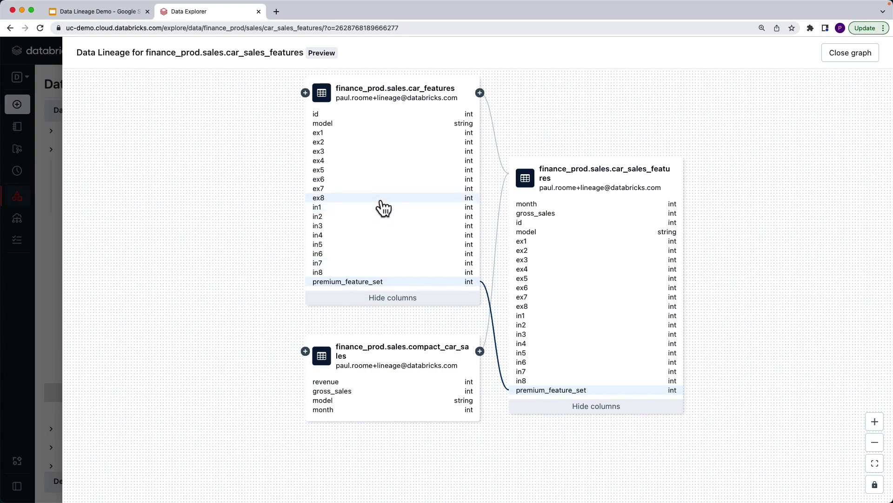
- Expand car_features upstream and trace premium_feature_set to car_features_exterior and car_features_interior columns
left_click(304, 93)
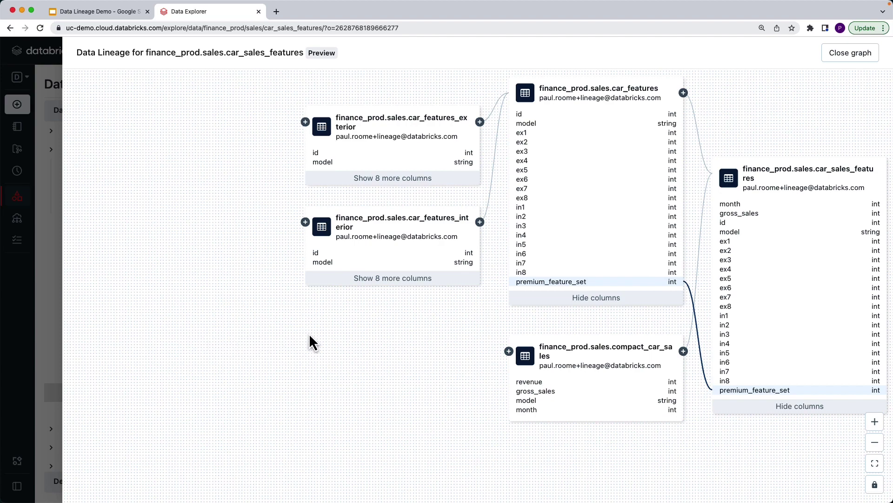
left_click(525, 282)
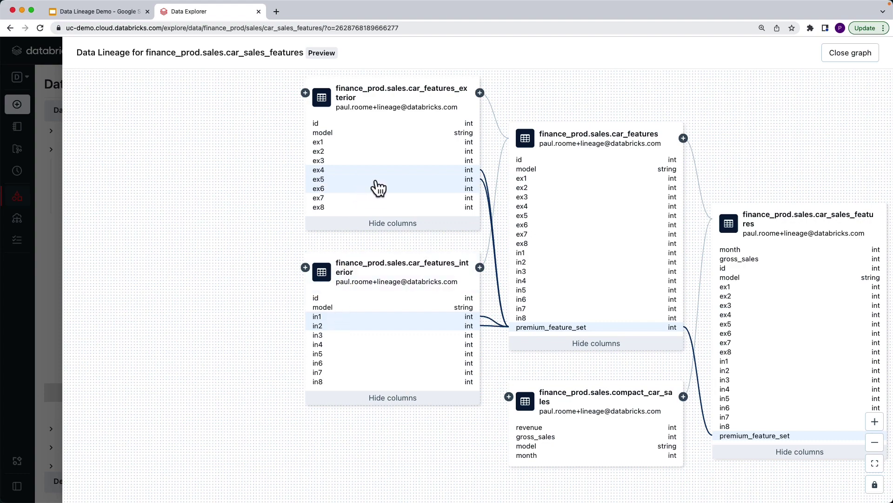
left_click(388, 115)
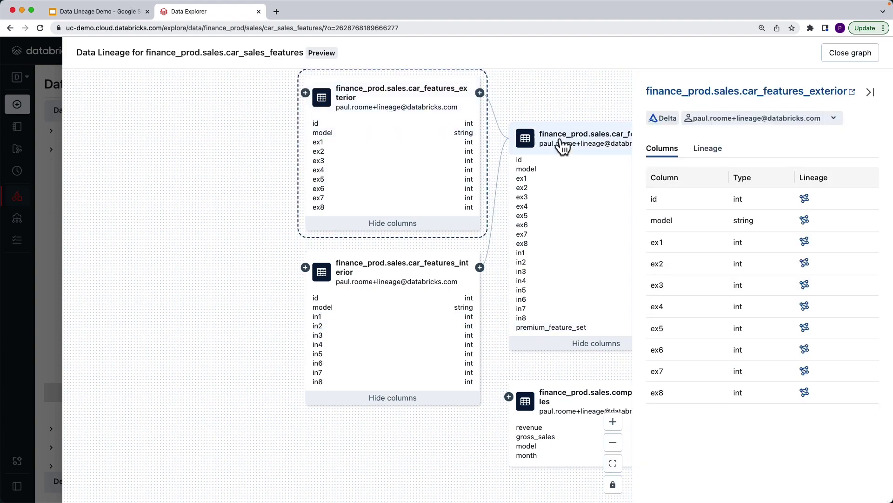
- From car_features_exterior's linked workflows, open the car_feature_producer job and its run history
left_click(719, 155)
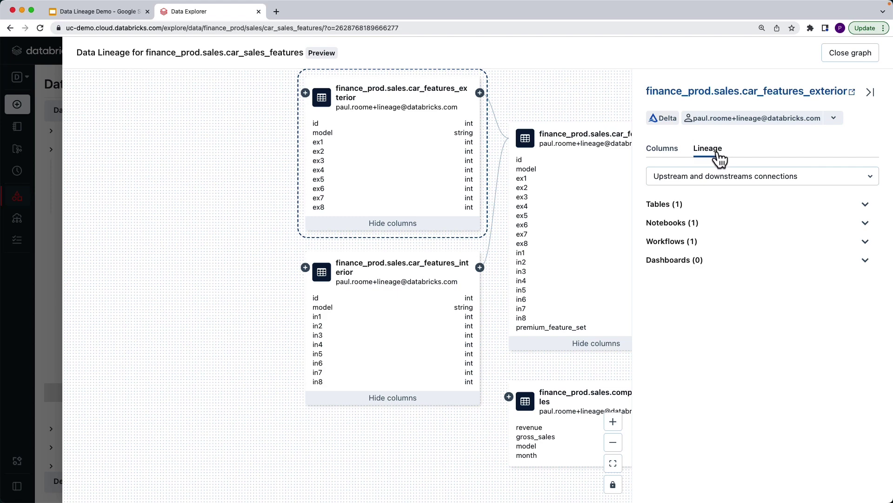
left_click(702, 251)
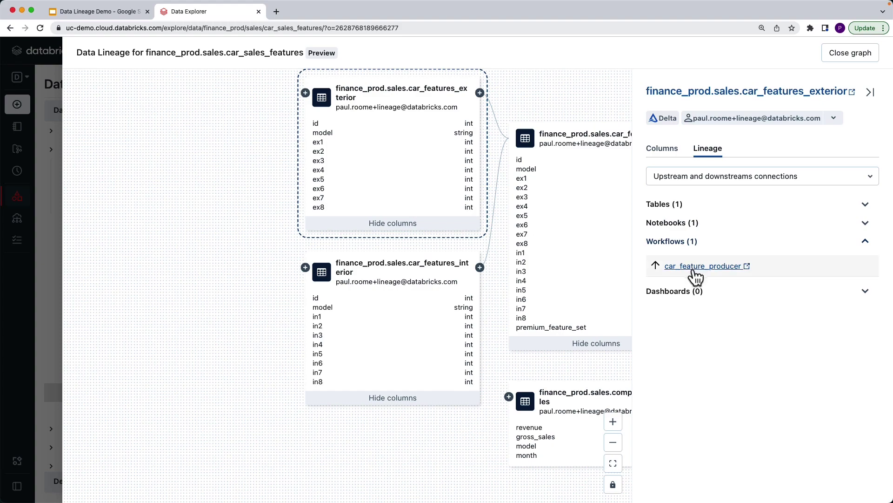
left_click(745, 266)
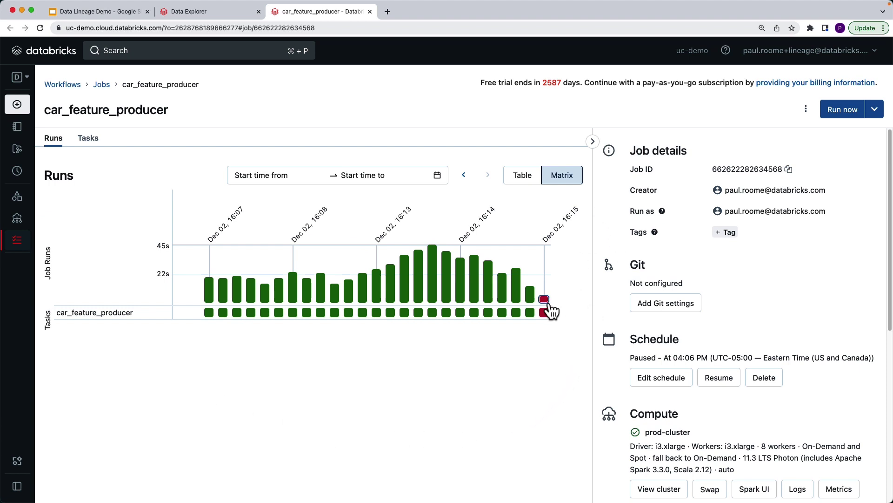
mouse_move(544, 300)
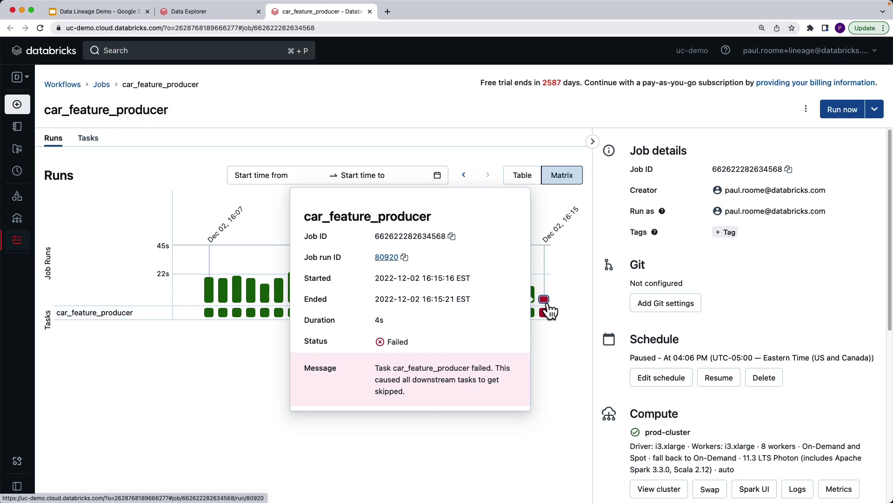
- Open the most recent failed car_feature_producer run, 80920
left_click(544, 300)
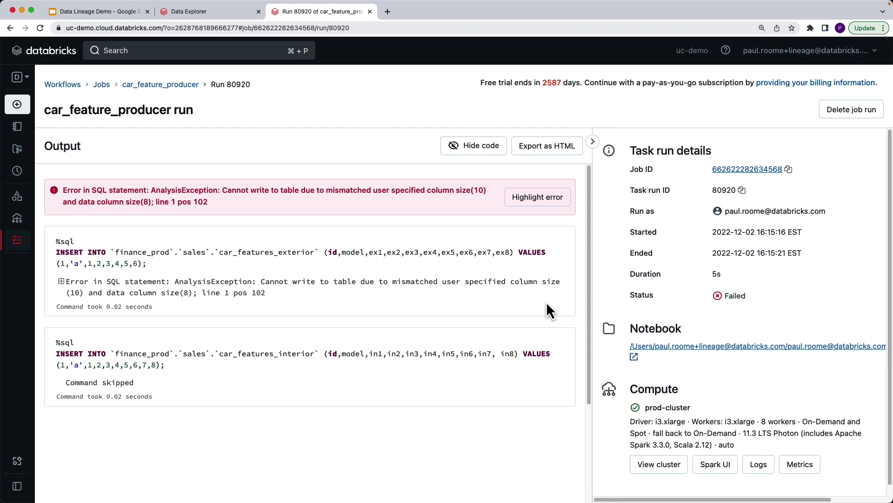
- Highlight the failing INSERT into car_features_exterior behind the 10 vs 8 column size error
left_click(518, 201)
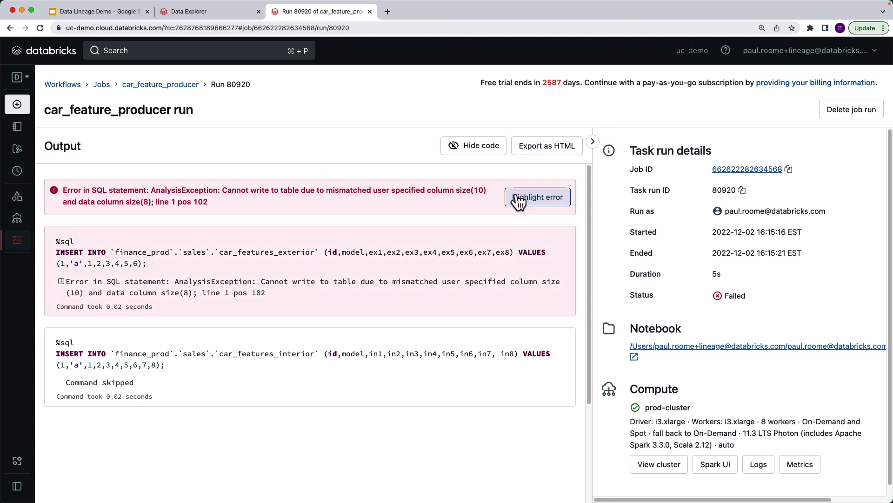